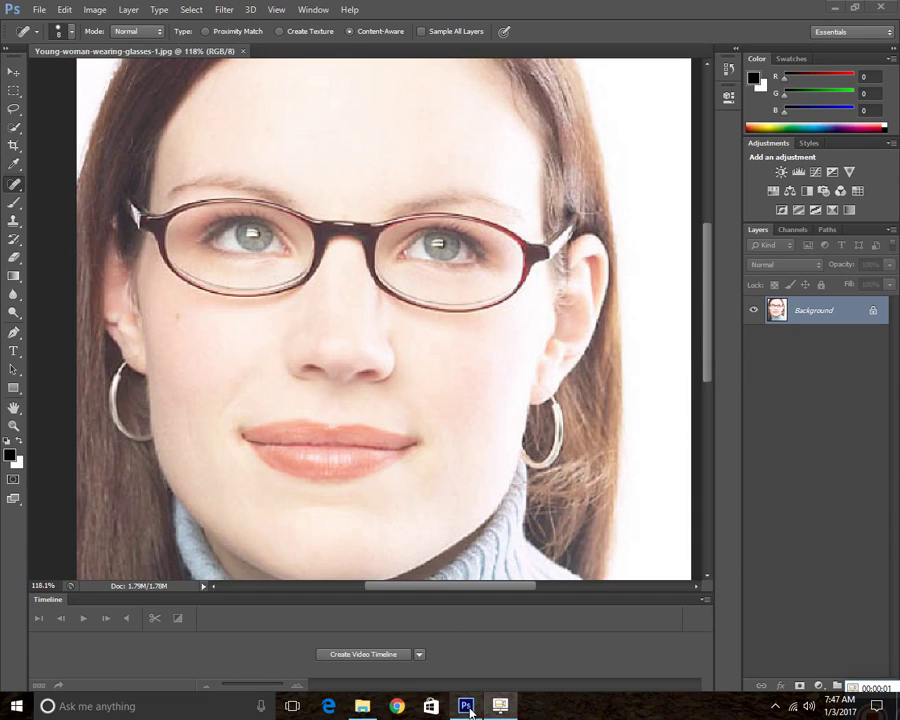
Step: Make the Spot Healing Brush the active tool from the healing tools group
click(256, 220)
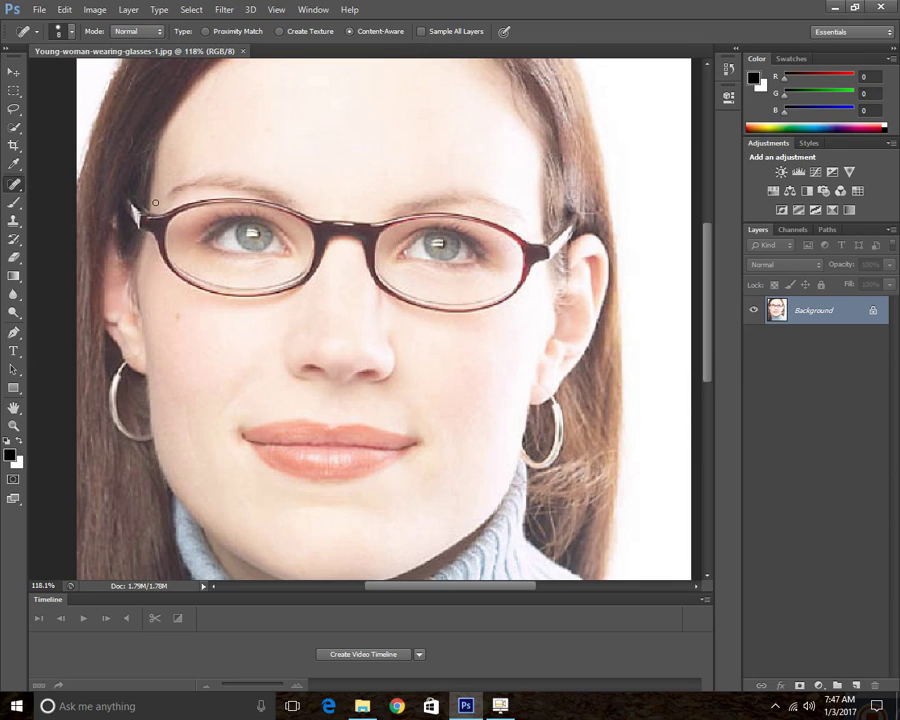
right_click(14, 184)
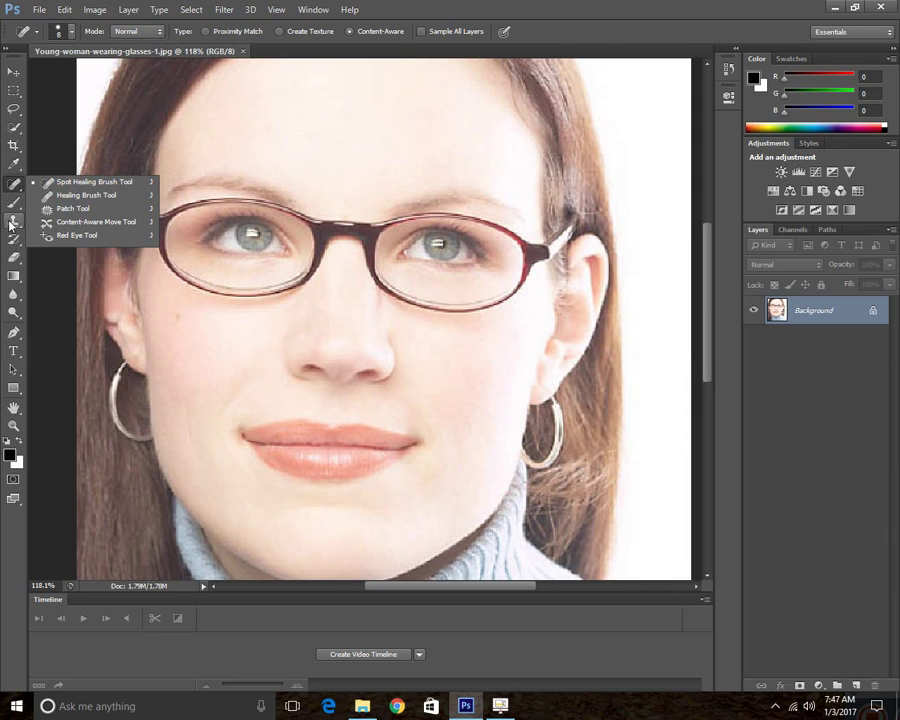
click(14, 220)
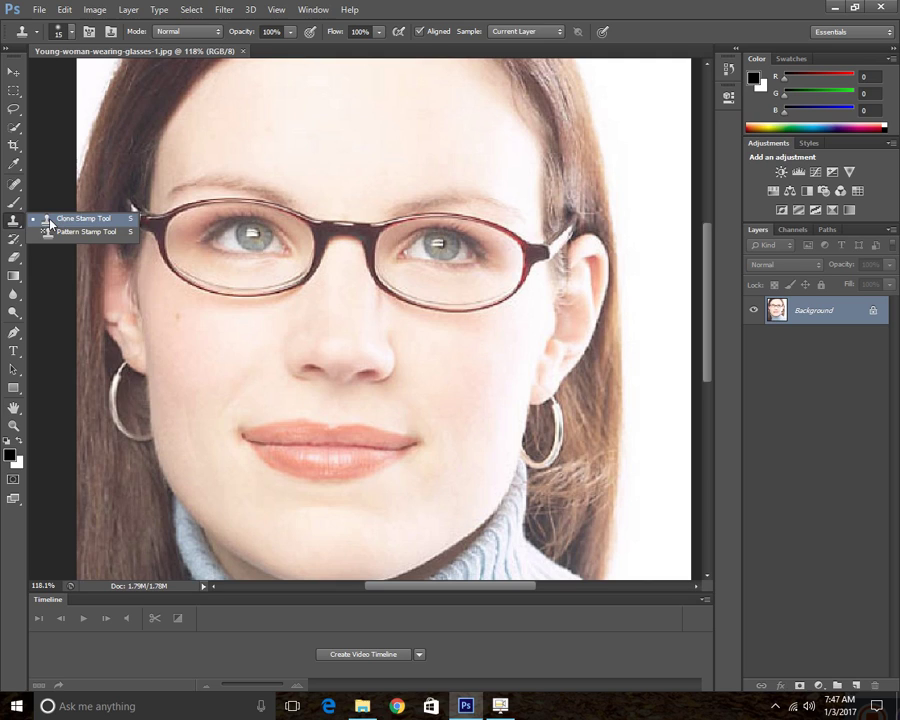
click(49, 224)
click(14, 184)
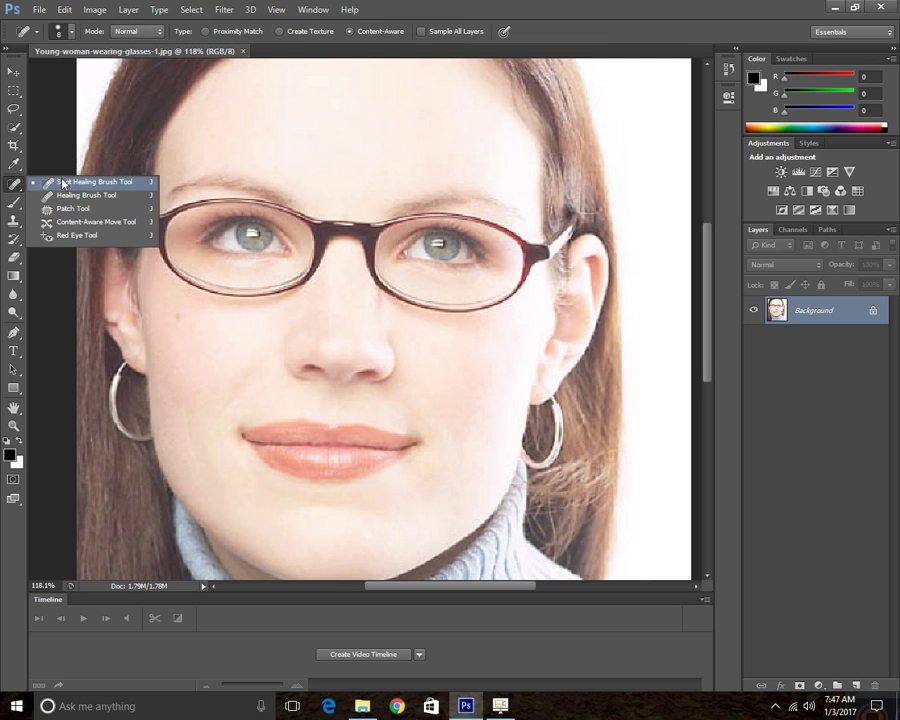
click(59, 184)
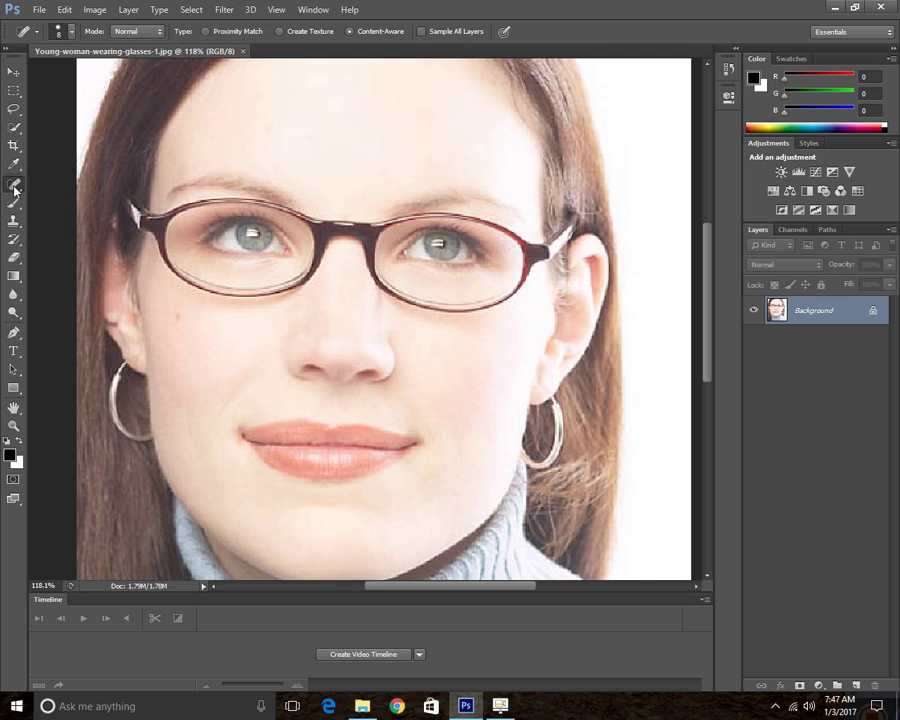
click(14, 186)
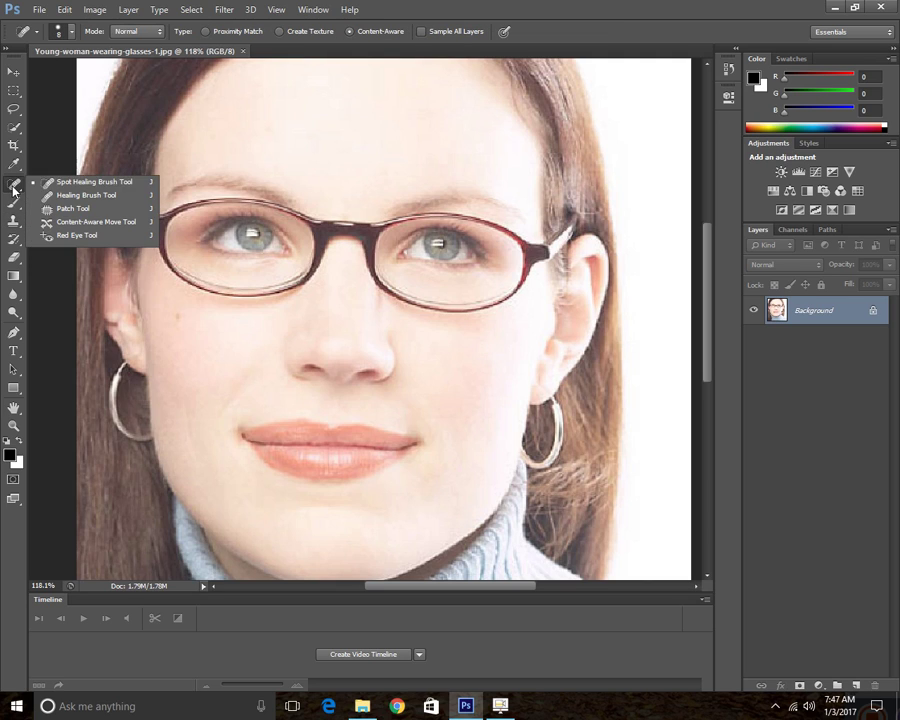
click(98, 184)
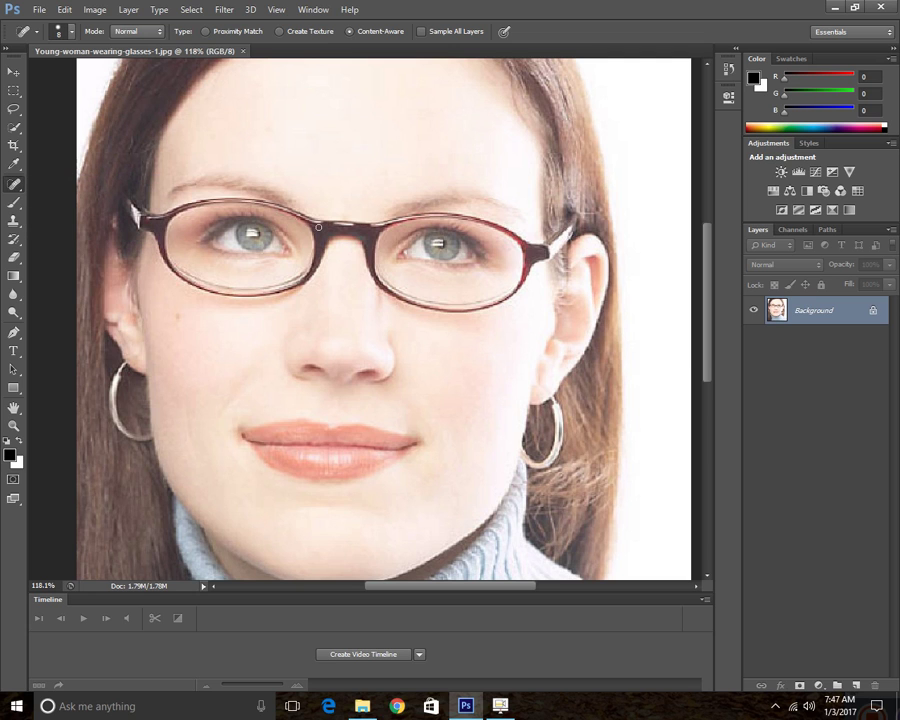
Step: Zoom in and heal away the left lens's lower rim up to the temple, redoing one undone stroke
scroll(306, 244, up, 3)
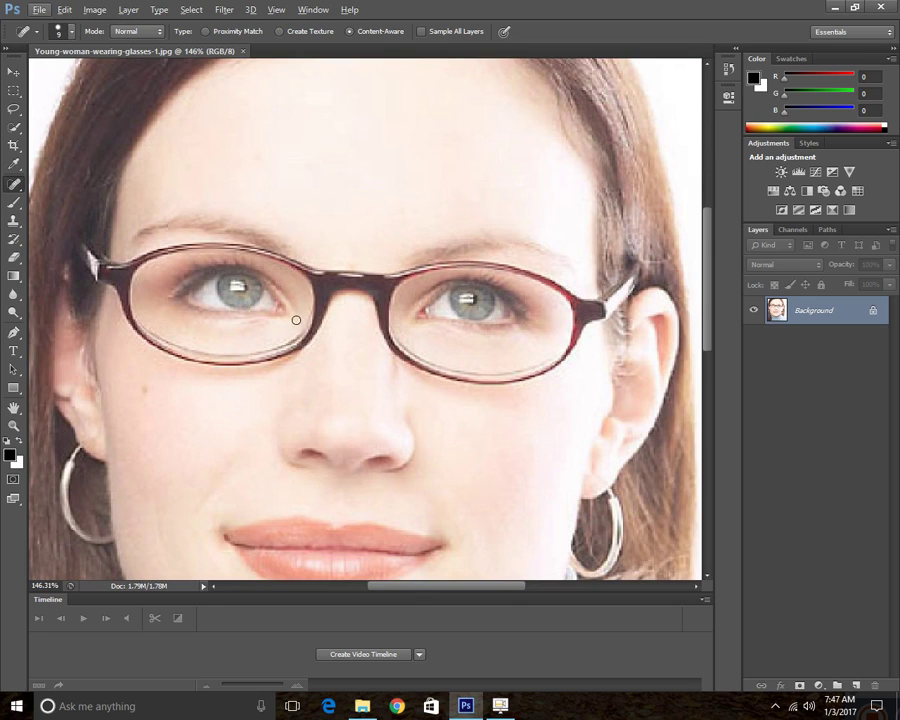
drag(297, 336, 247, 354)
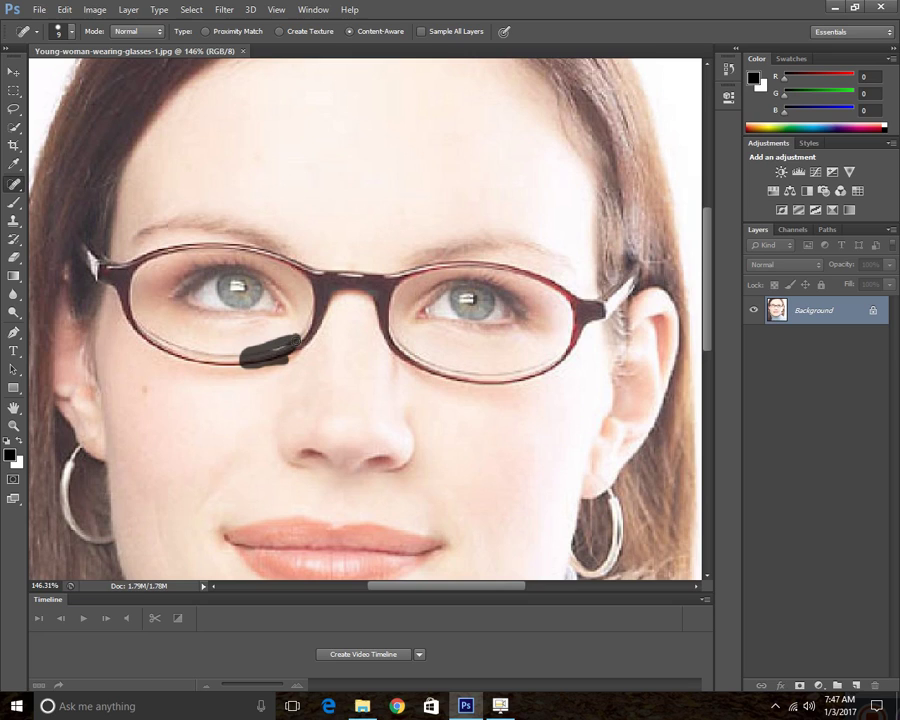
drag(247, 354, 288, 346)
key(ctrl+z)
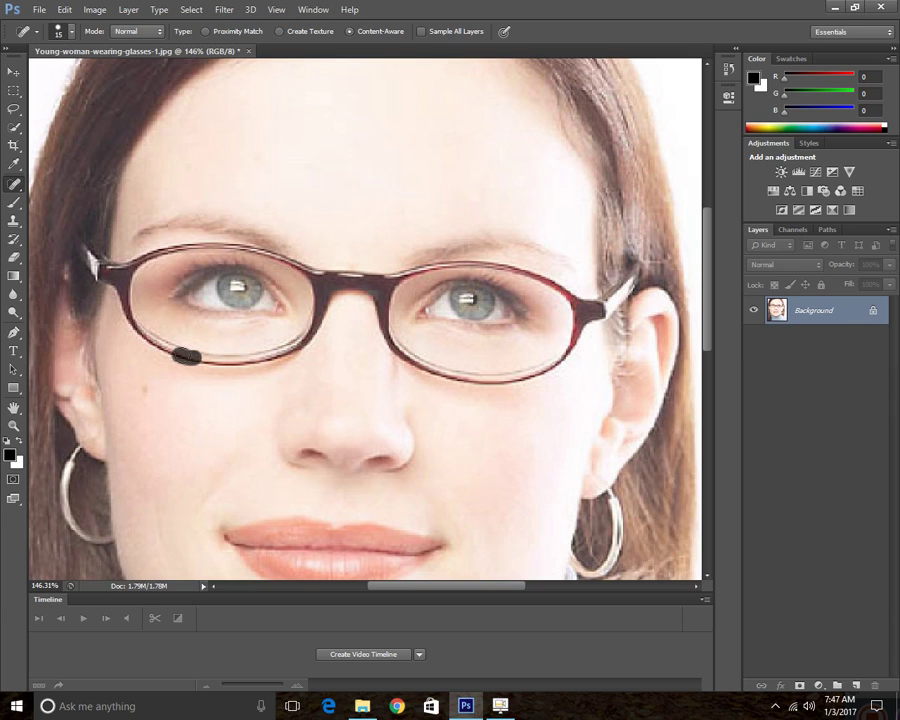
drag(195, 356, 270, 358)
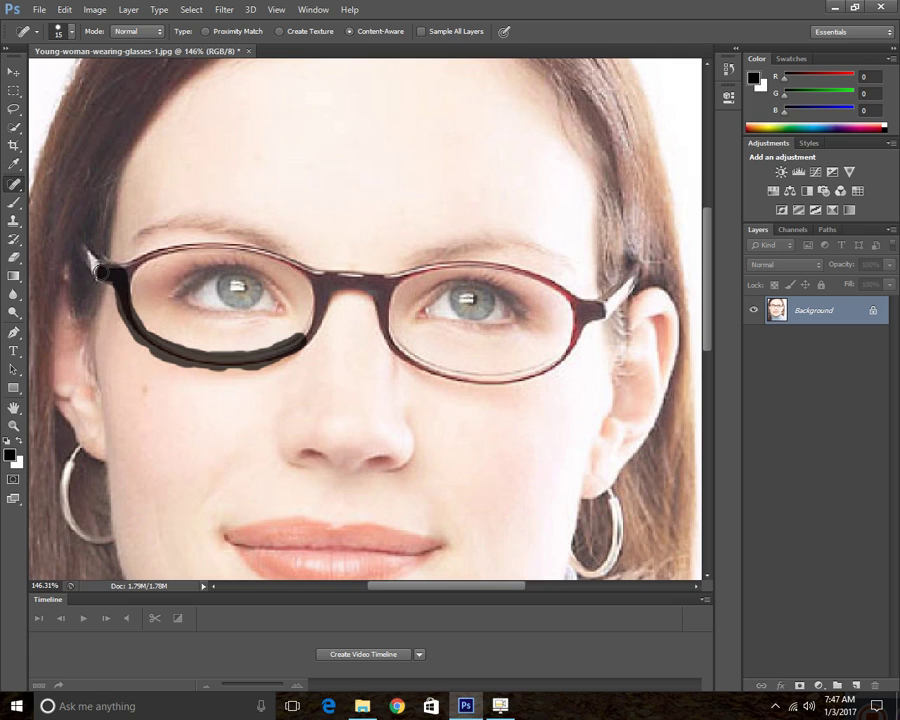
mouse_move(95, 272)
mouse_down()
mouse_move(136, 318)
mouse_move(190, 364)
mouse_move(225, 368)
mouse_move(287, 351)
mouse_move(295, 358)
mouse_move(243, 374)
mouse_move(181, 365)
mouse_move(271, 377)
mouse_move(237, 365)
mouse_up()
Step: Touch up leftover rim traces and spots under the left eye
mouse_move(170, 348)
mouse_down()
mouse_move(240, 372)
mouse_move(160, 380)
mouse_move(150, 350)
mouse_move(230, 365)
mouse_move(200, 357)
mouse_up()
drag(241, 361, 176, 375)
mouse_move(146, 342)
mouse_down()
mouse_move(160, 380)
mouse_move(148, 395)
mouse_up()
drag(225, 373, 229, 375)
Step: Zoom in and heal away the left nose pad and most of the glasses bridge
scroll(313, 321, up, 3)
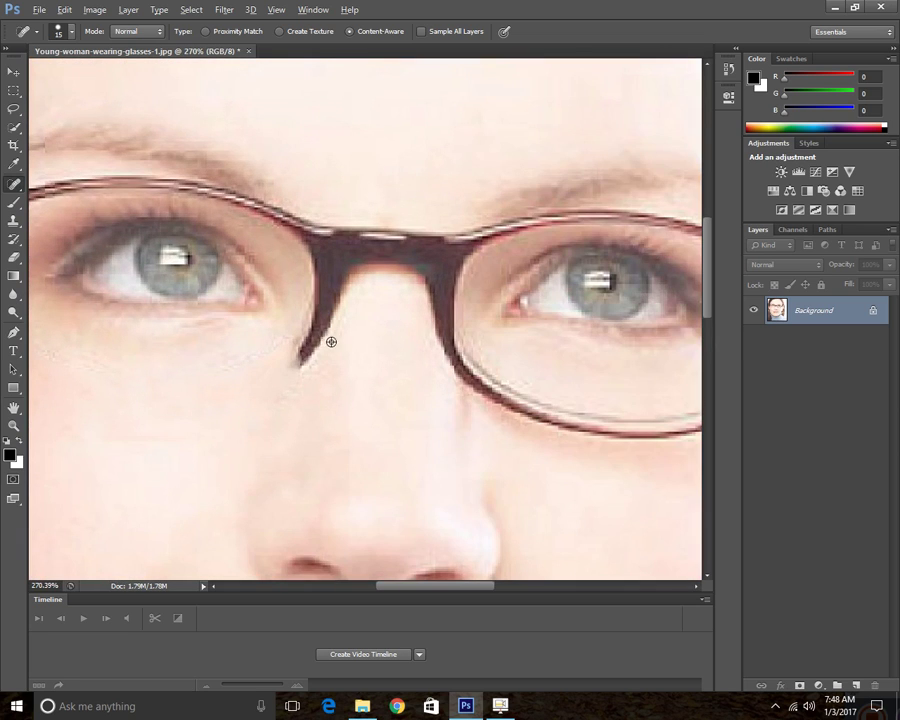
mouse_move(300, 358)
mouse_down()
mouse_move(339, 262)
mouse_move(329, 279)
mouse_move(325, 253)
mouse_move(334, 265)
mouse_move(313, 233)
mouse_move(321, 249)
mouse_move(379, 242)
mouse_move(320, 252)
mouse_move(377, 241)
mouse_move(348, 262)
mouse_move(386, 261)
mouse_move(395, 251)
mouse_move(377, 245)
mouse_move(414, 264)
mouse_up()
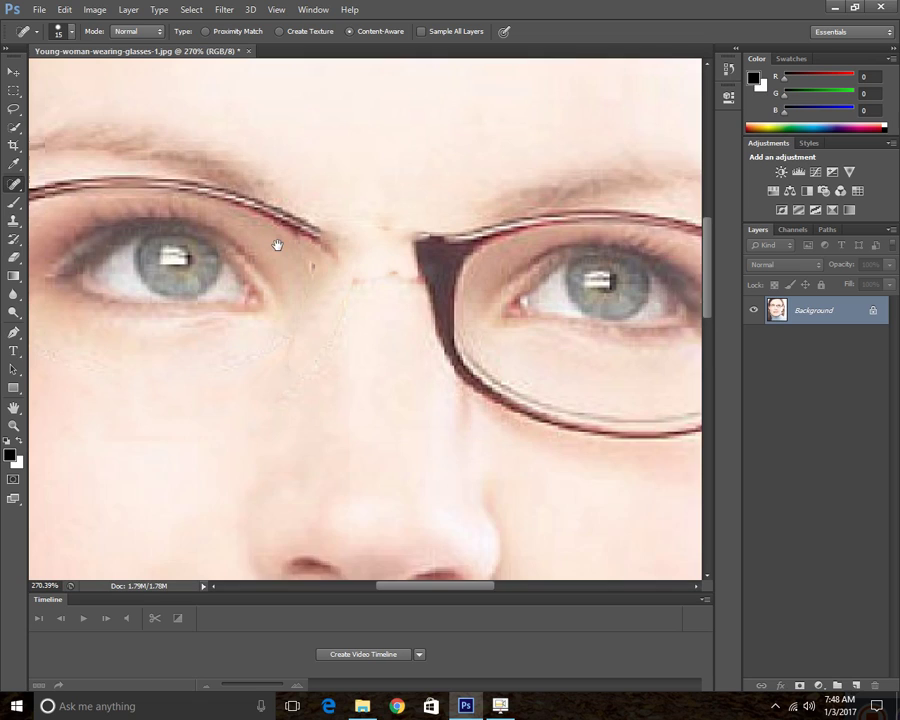
drag(277, 244, 312, 311)
mouse_move(392, 343)
mouse_down()
mouse_move(448, 343)
mouse_move(418, 293)
mouse_move(380, 317)
mouse_up()
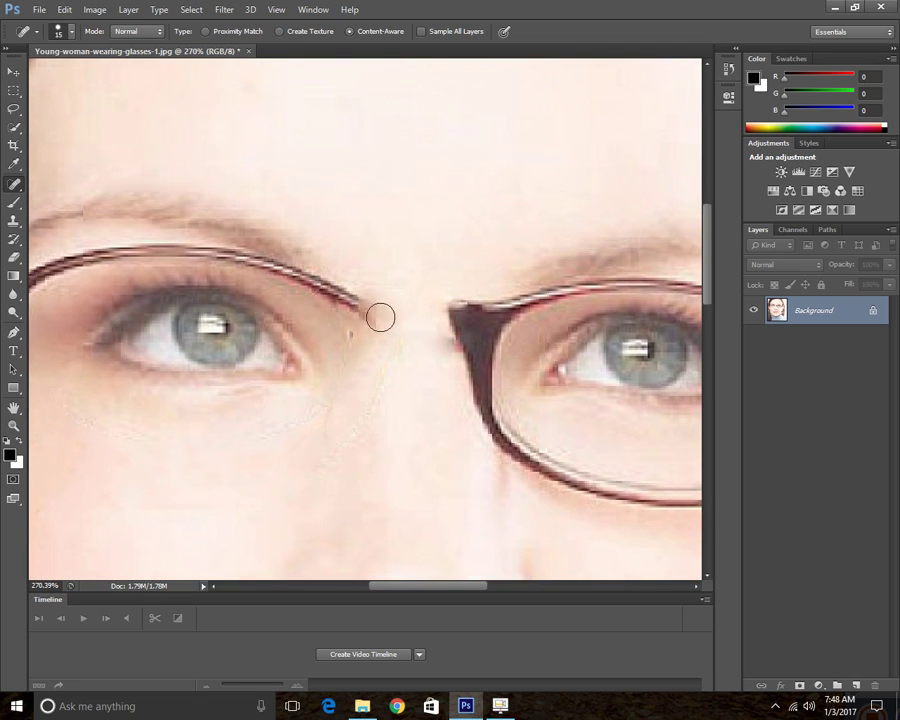
drag(446, 352, 448, 304)
Step: Heal away the right lens's lower rim and leftover cheek marks, then zoom out
mouse_move(470, 437)
mouse_down()
mouse_move(250, 301)
mouse_move(386, 339)
mouse_move(372, 338)
mouse_move(519, 362)
mouse_move(580, 340)
mouse_move(620, 304)
mouse_move(586, 339)
mouse_move(545, 356)
mouse_move(456, 366)
mouse_move(303, 321)
mouse_up()
mouse_move(348, 350)
mouse_down()
mouse_move(484, 390)
mouse_move(519, 390)
mouse_move(476, 382)
mouse_move(534, 390)
mouse_move(504, 404)
mouse_move(538, 396)
mouse_up()
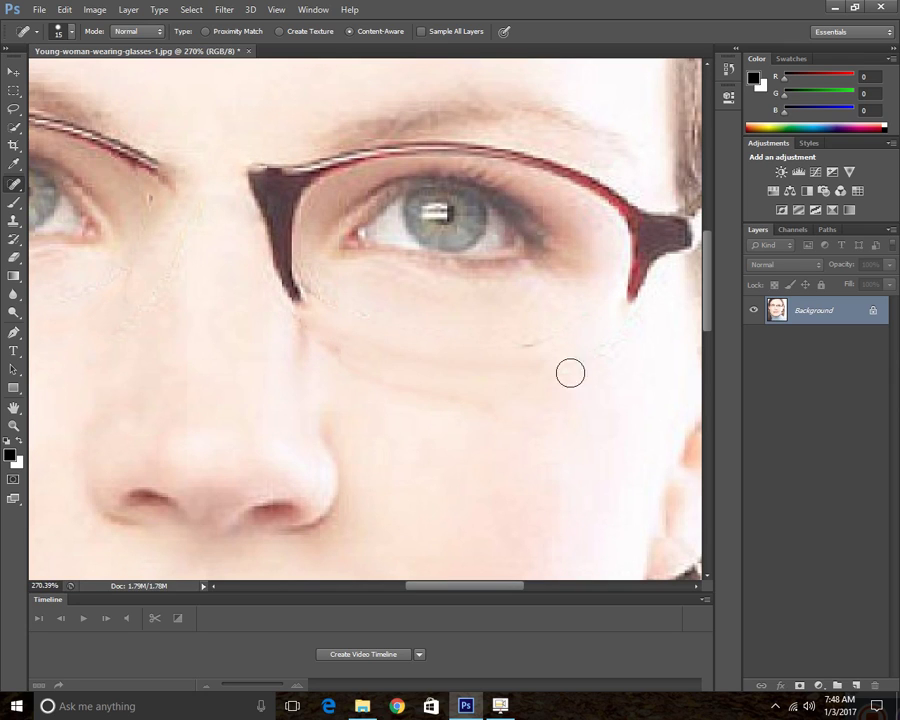
drag(536, 345, 536, 345)
drag(358, 352, 482, 378)
mouse_move(358, 360)
mouse_down()
mouse_move(463, 404)
mouse_move(504, 406)
mouse_move(453, 382)
mouse_move(560, 366)
mouse_up()
mouse_move(318, 326)
mouse_down()
mouse_move(344, 350)
mouse_move(309, 340)
mouse_move(422, 388)
mouse_up()
drag(306, 352, 306, 352)
scroll(548, 348, down, 5)
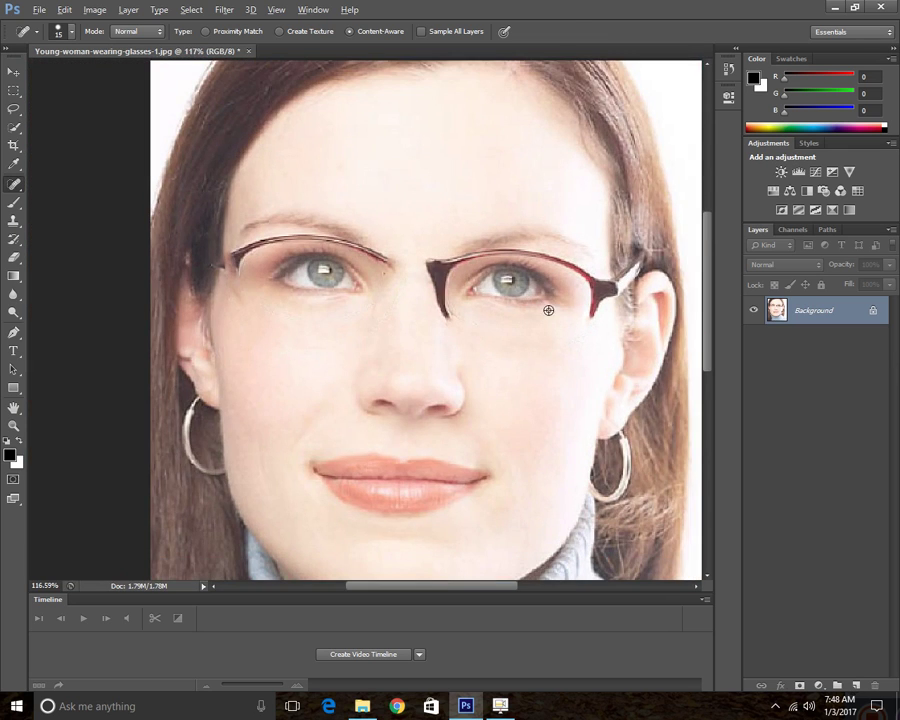
Step: Heal away the bridge's remaining right side and leftover marks on the cheek near the nose
scroll(548, 310, up, 3)
mouse_move(566, 392)
mouse_down()
mouse_move(422, 358)
mouse_move(358, 306)
mouse_move(350, 266)
mouse_move(360, 312)
mouse_move(350, 263)
mouse_move(358, 271)
mouse_move(350, 255)
mouse_move(334, 255)
mouse_move(336, 265)
mouse_move(348, 222)
mouse_move(355, 238)
mouse_move(333, 227)
mouse_move(352, 262)
mouse_move(356, 252)
mouse_up()
scroll(344, 218, up, 1)
scroll(686, 262, down, 2)
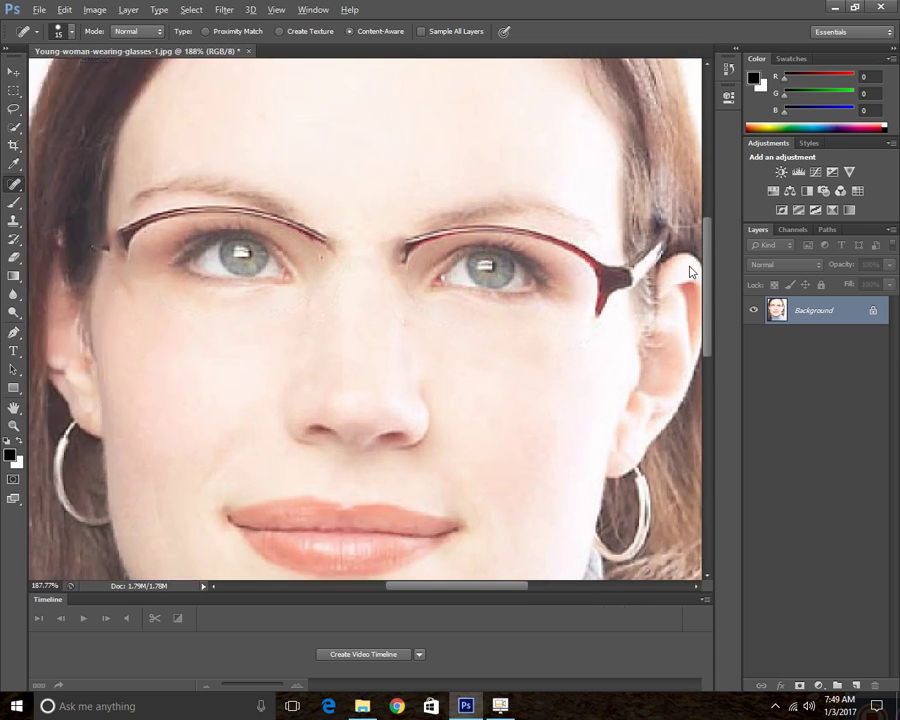
scroll(604, 352, up, 1)
drag(488, 411, 432, 392)
drag(347, 366, 347, 366)
Step: Remove the right-side glasses hinge and zoom in to about 252% on that eye
scroll(610, 334, up, 2)
mouse_move(532, 311)
mouse_down()
mouse_move(538, 358)
mouse_move(538, 281)
mouse_move(575, 314)
mouse_move(557, 307)
mouse_move(583, 279)
mouse_move(625, 263)
mouse_move(636, 270)
mouse_move(643, 247)
mouse_move(643, 264)
mouse_up()
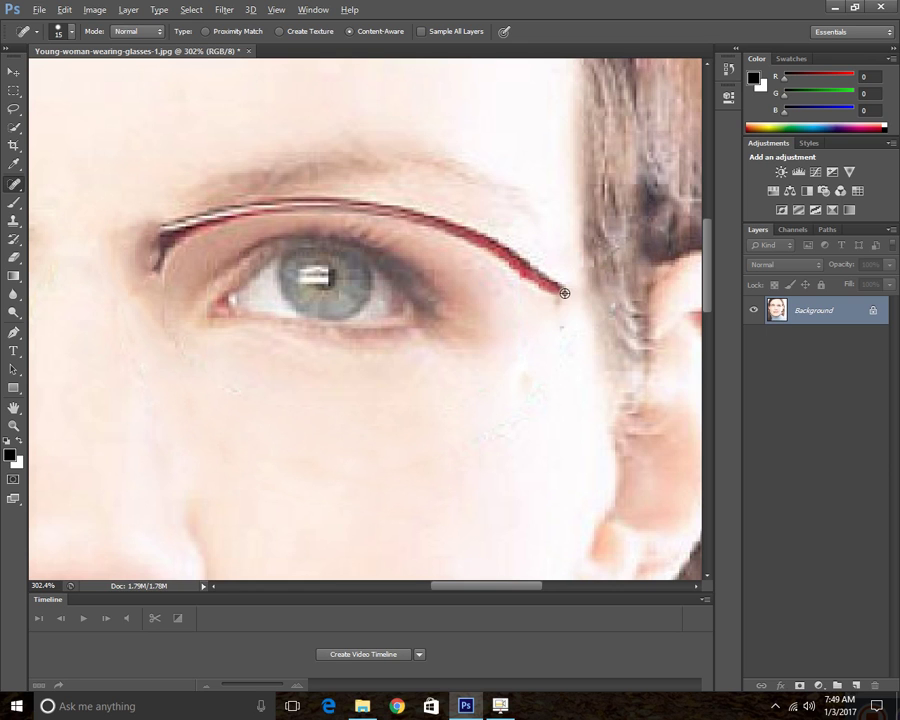
scroll(562, 292, up, 2)
scroll(564, 292, down, 8)
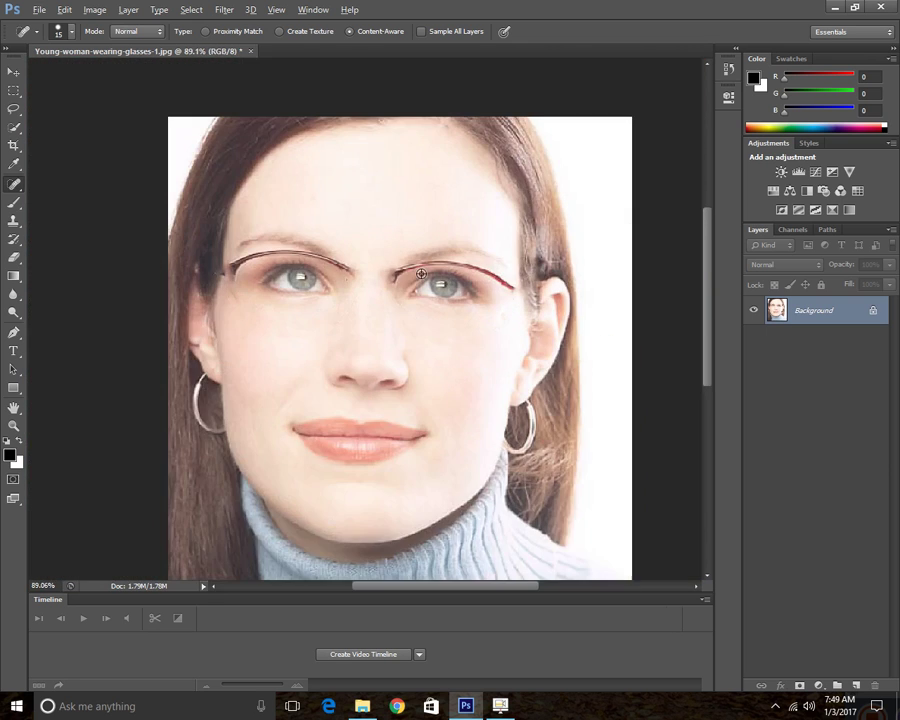
scroll(463, 270, up, 4)
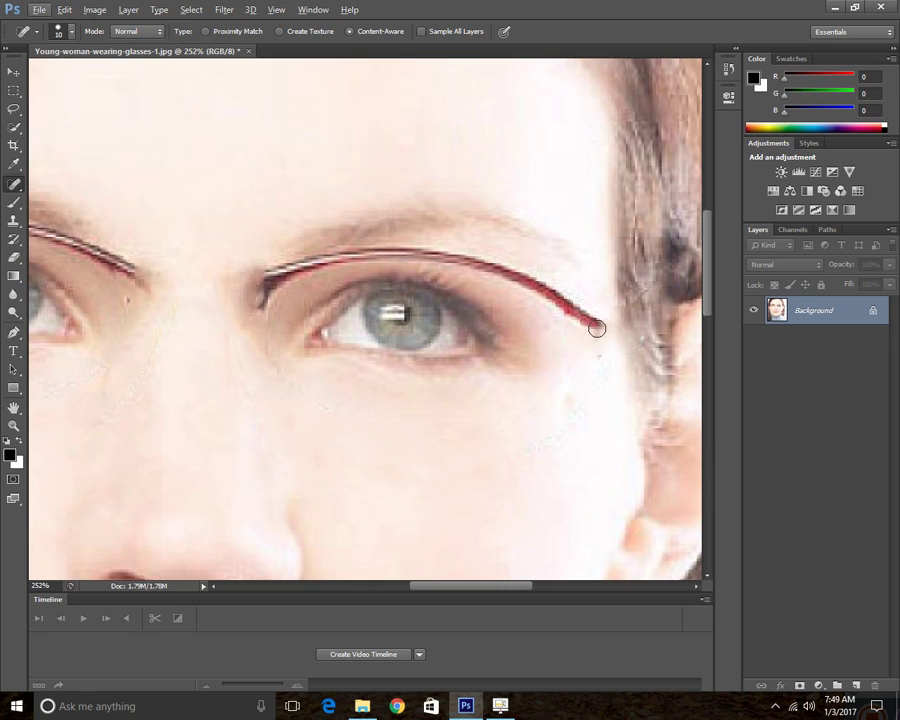
Step: Heal away the frame's temple end and fragments above the right-side eye
mouse_move(597, 328)
mouse_down()
mouse_move(526, 281)
mouse_move(432, 250)
mouse_move(398, 249)
mouse_up()
drag(492, 254, 518, 265)
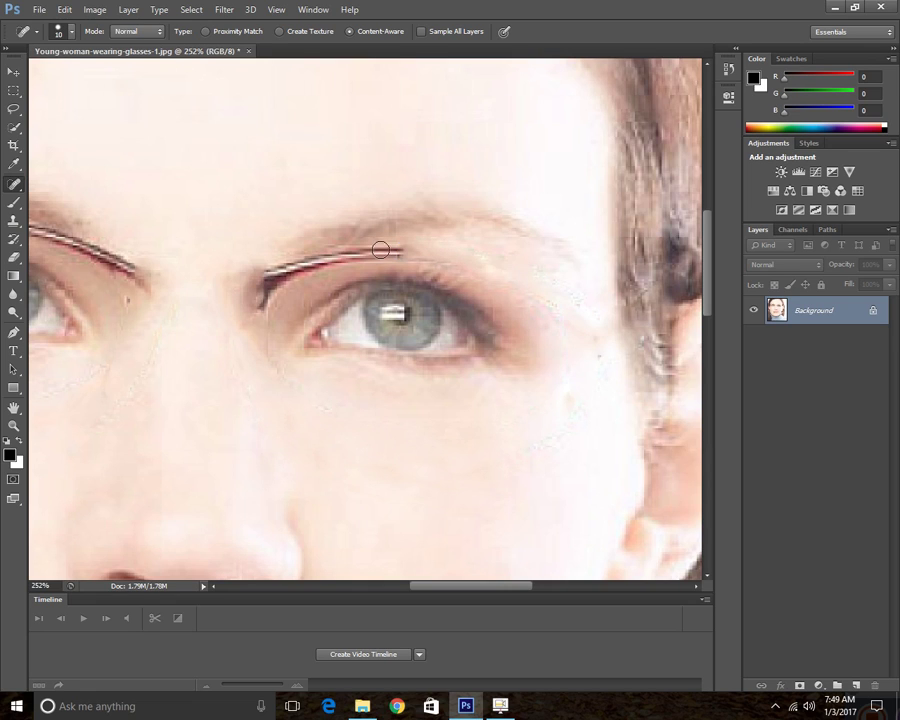
drag(467, 267, 401, 252)
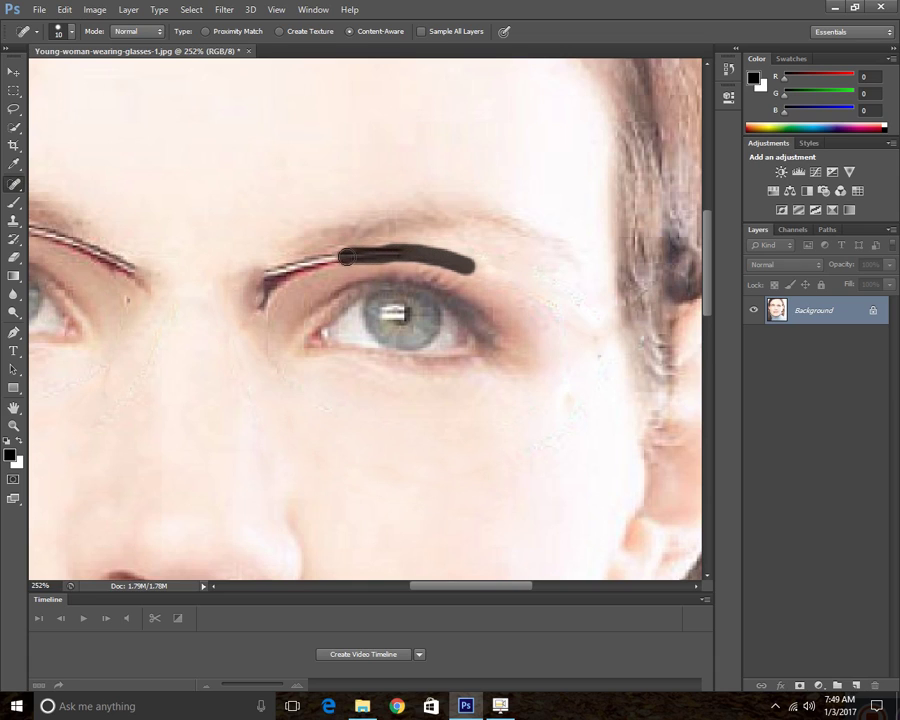
Step: Erase the frame line along the eyebrow and remaining traces beside the eye
mouse_move(305, 265)
mouse_down()
mouse_move(272, 268)
mouse_move(259, 298)
mouse_move(263, 288)
mouse_up()
mouse_move(267, 305)
mouse_down()
mouse_move(302, 262)
mouse_move(345, 250)
mouse_move(388, 254)
mouse_up()
mouse_move(275, 268)
mouse_down()
mouse_move(243, 296)
mouse_move(247, 307)
mouse_move(276, 267)
mouse_move(259, 303)
mouse_move(254, 270)
mouse_move(240, 300)
mouse_move(240, 272)
mouse_move(233, 301)
mouse_move(279, 354)
mouse_move(265, 313)
mouse_move(264, 350)
mouse_move(245, 310)
mouse_move(276, 330)
mouse_up()
scroll(265, 275, up, 3)
drag(275, 378, 258, 350)
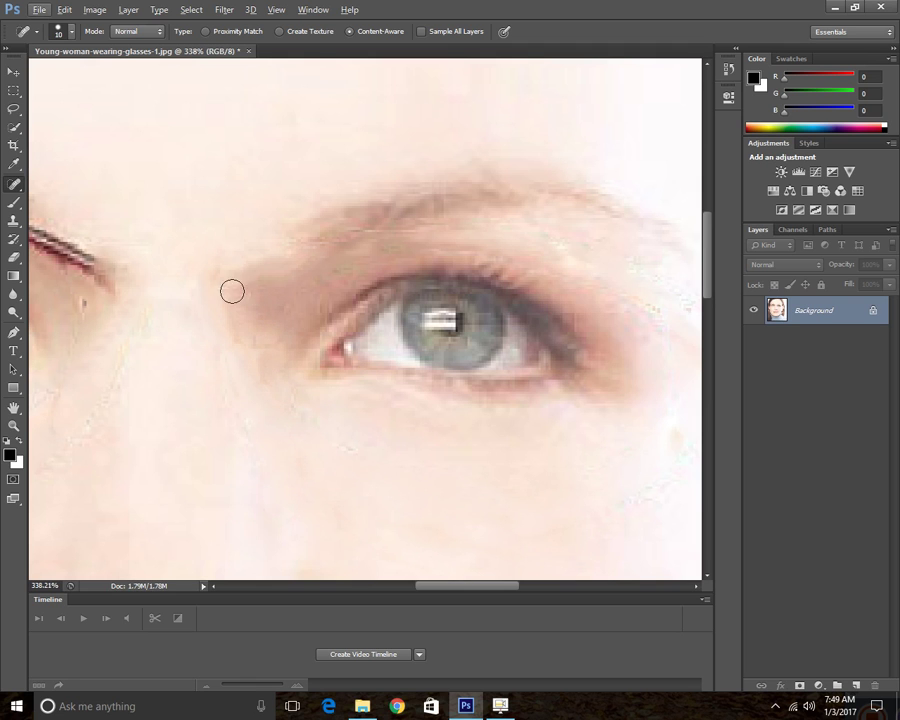
drag(231, 291, 226, 265)
Step: Zoom in and heal the frame's outer end, the hinge and traces beside the hair
scroll(224, 268, down, 8)
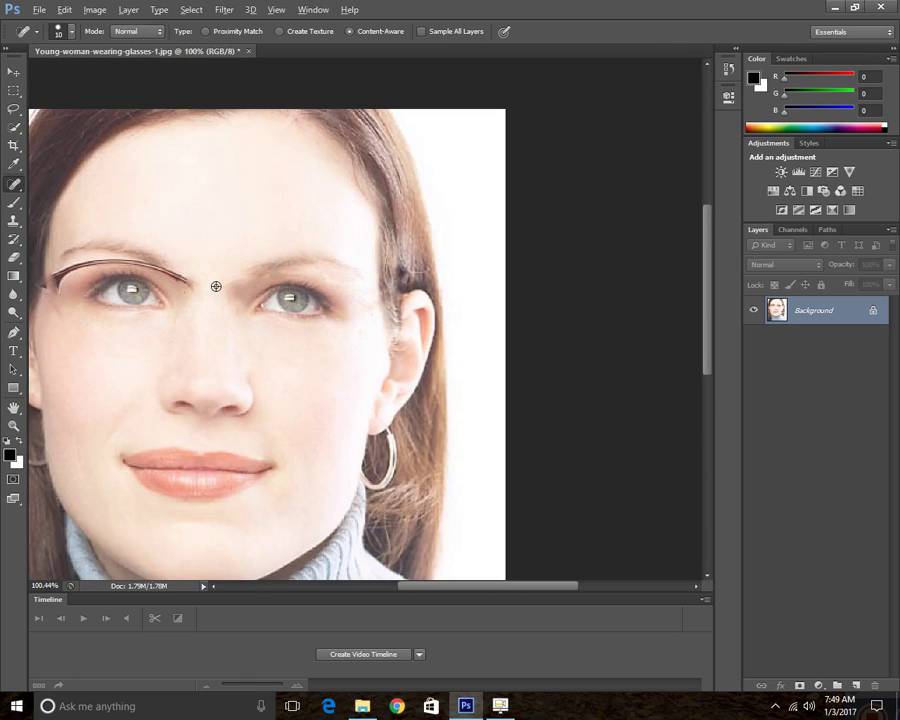
scroll(286, 154, up, 3)
scroll(198, 250, up, 5)
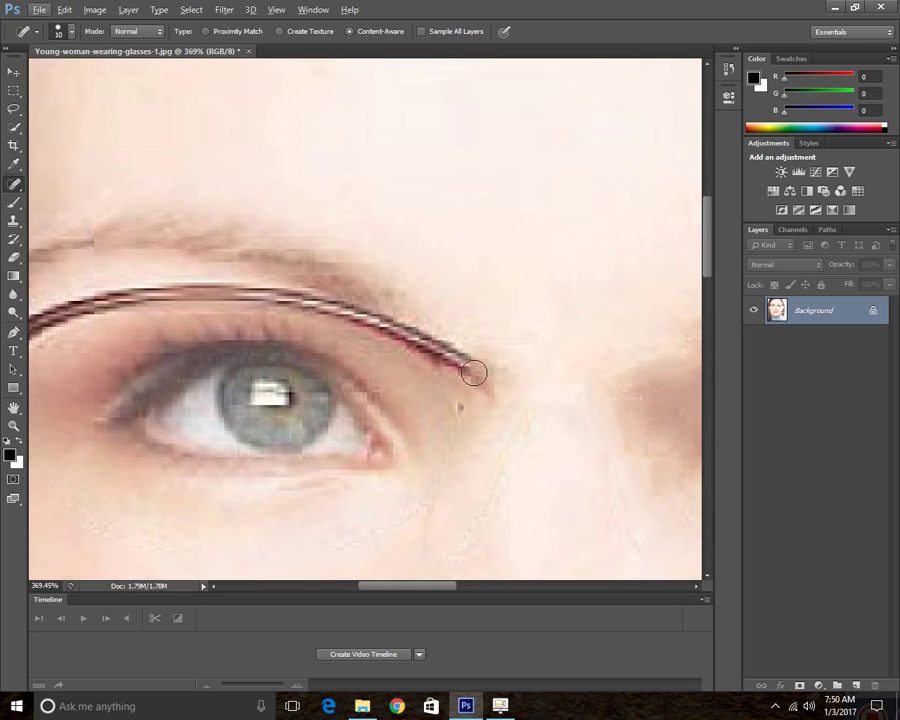
mouse_move(440, 350)
mouse_down()
mouse_move(493, 390)
mouse_move(412, 328)
mouse_move(312, 304)
mouse_move(160, 293)
mouse_move(32, 314)
mouse_up()
scroll(375, 345, down, 3)
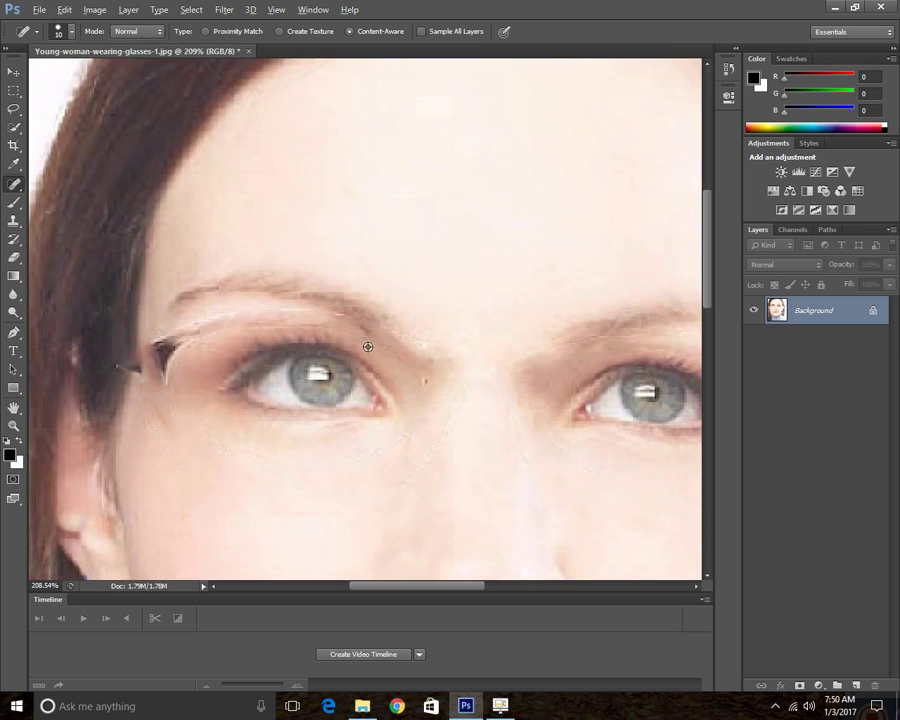
scroll(350, 340, down, 2)
scroll(153, 350, up, 5)
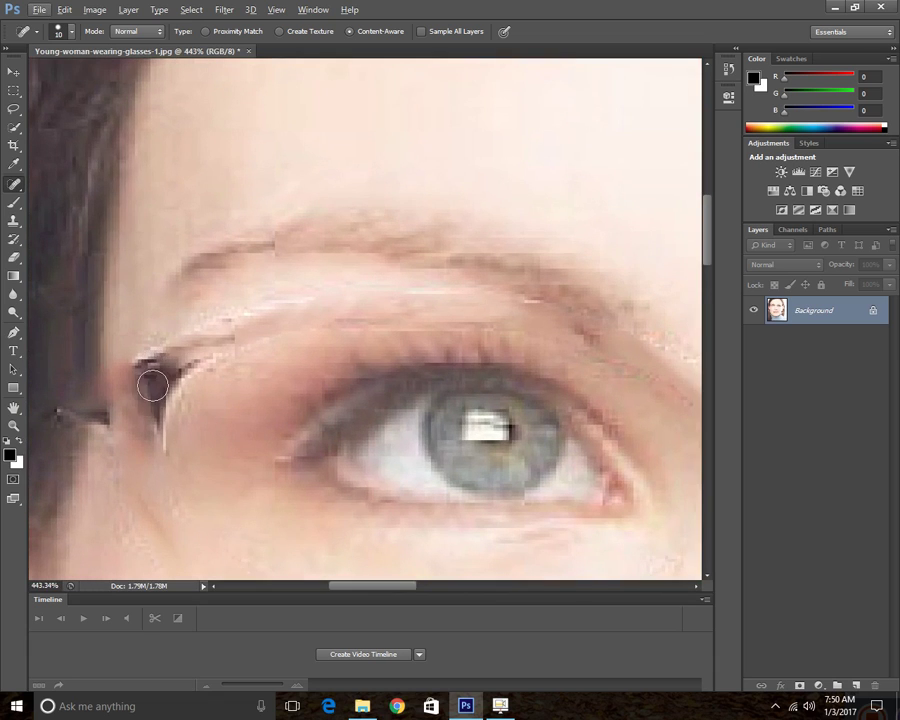
mouse_move(153, 380)
mouse_down()
mouse_move(154, 369)
mouse_move(177, 382)
mouse_move(122, 345)
mouse_up()
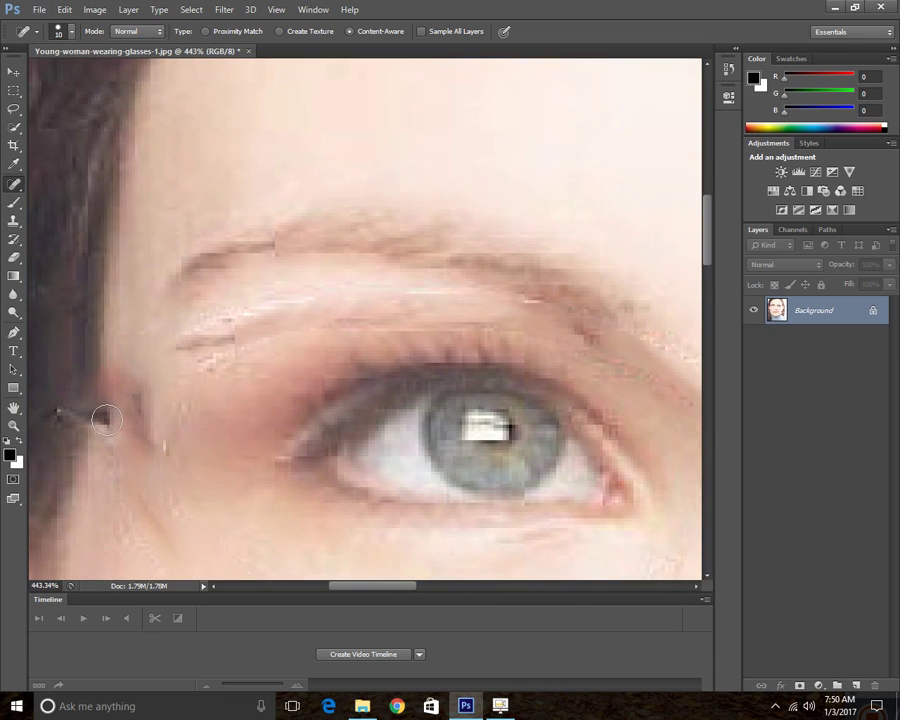
mouse_move(113, 418)
mouse_down()
mouse_move(130, 445)
mouse_move(135, 375)
mouse_move(105, 385)
mouse_move(112, 440)
mouse_up()
mouse_move(161, 428)
mouse_down()
mouse_move(157, 450)
mouse_move(180, 550)
mouse_up()
Step: Heal the frame marks across the brow bone, below the brow and along the eyebrow
mouse_move(210, 337)
mouse_down()
mouse_move(250, 340)
mouse_move(231, 368)
mouse_move(266, 343)
mouse_up()
drag(318, 320, 388, 311)
drag(247, 311, 290, 312)
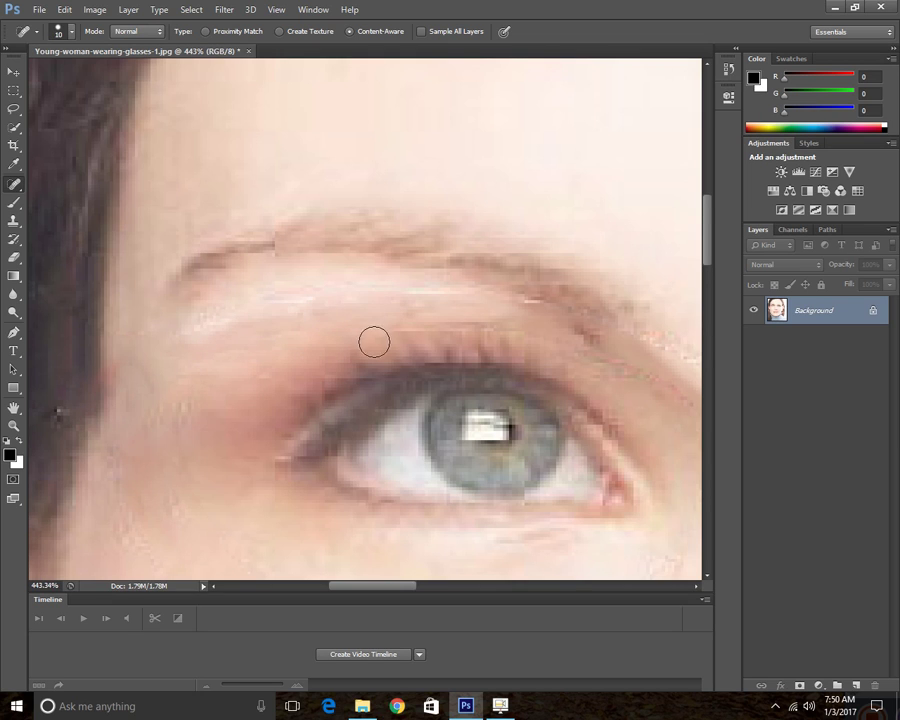
drag(374, 342, 226, 360)
mouse_move(226, 330)
mouse_down()
mouse_move(326, 332)
mouse_move(380, 362)
mouse_move(452, 381)
mouse_move(409, 337)
mouse_move(419, 373)
mouse_move(357, 329)
mouse_move(285, 318)
mouse_up()
Step: Heal the remaining frame line along the brow and marks above the left brow
scroll(437, 339, down, 3)
key(alt)
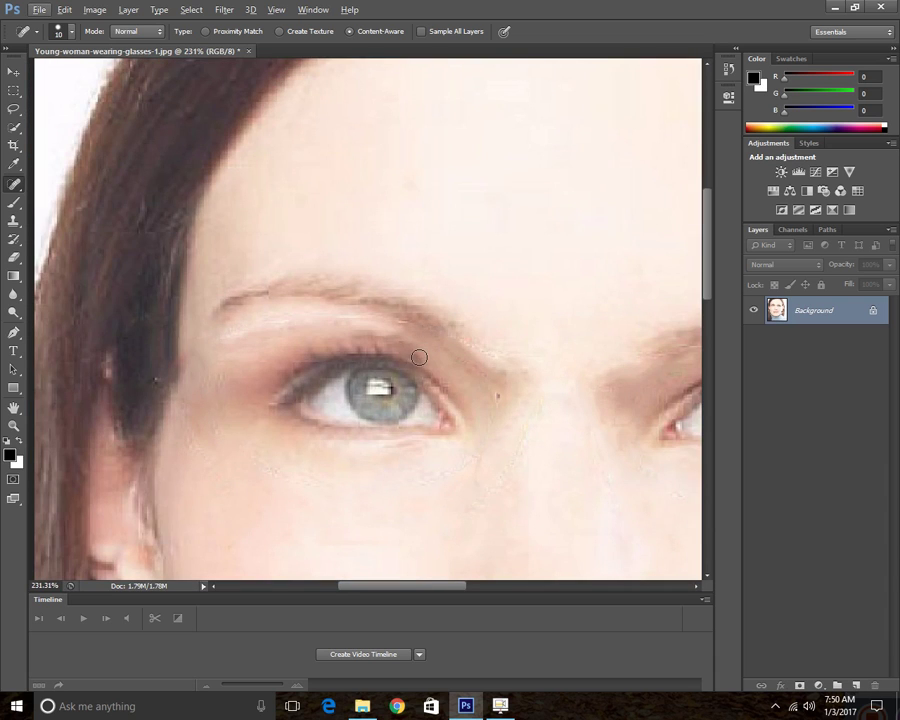
mouse_move(419, 357)
mouse_down()
mouse_move(403, 333)
mouse_move(348, 312)
mouse_move(392, 331)
mouse_up()
scroll(420, 333, down, 4)
scroll(356, 306, up, 3)
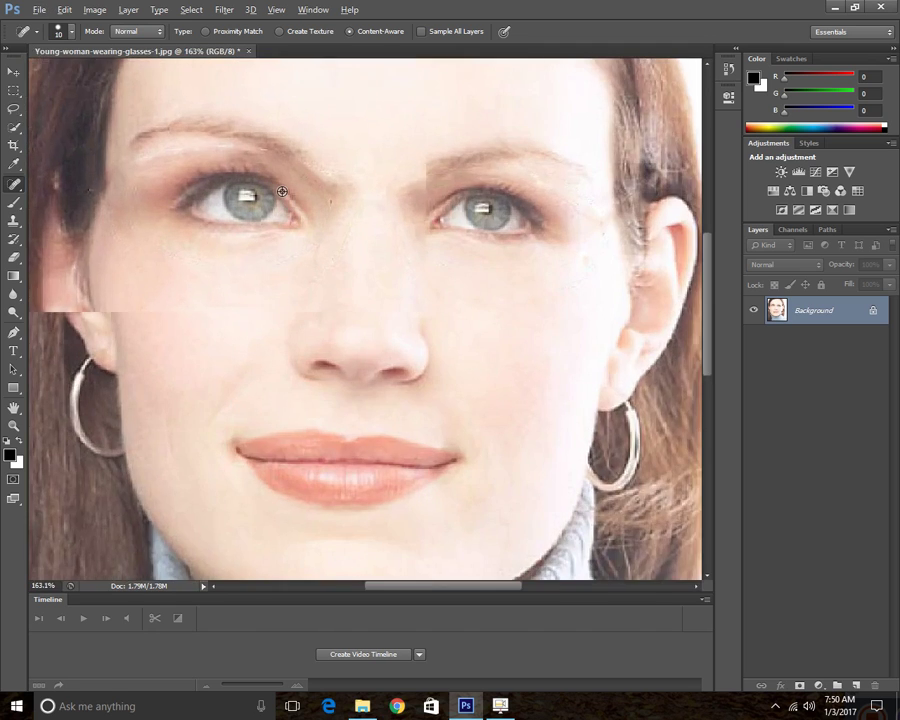
scroll(282, 191, up, 2)
drag(197, 138, 283, 172)
drag(233, 141, 231, 142)
Step: Heal the leftover frame marks between the eyes and near the brow
scroll(326, 151, down, 5)
scroll(384, 160, up, 3)
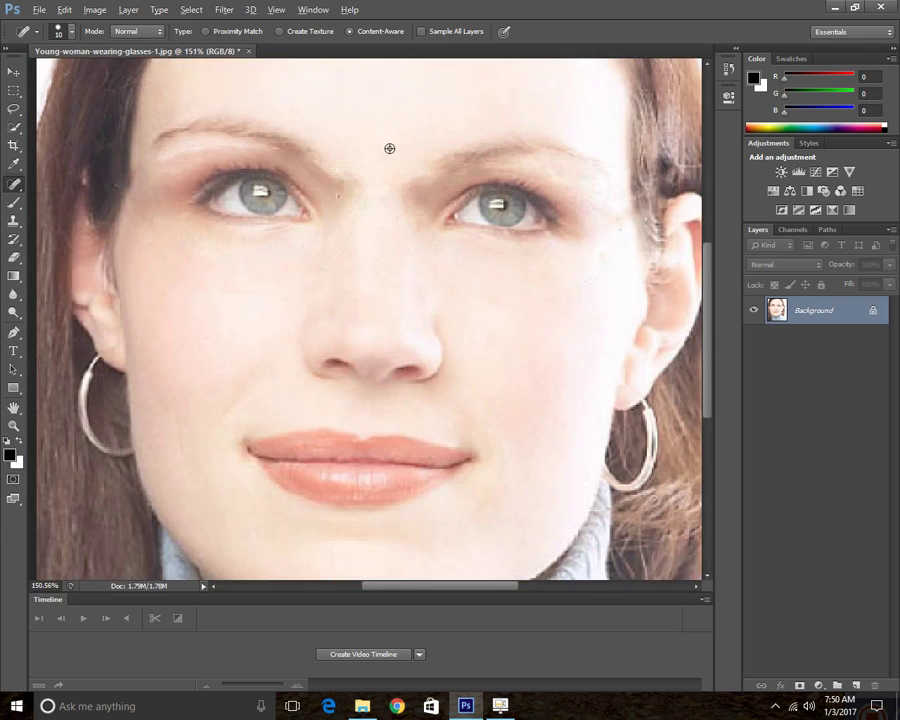
drag(356, 172, 348, 188)
drag(345, 191, 346, 190)
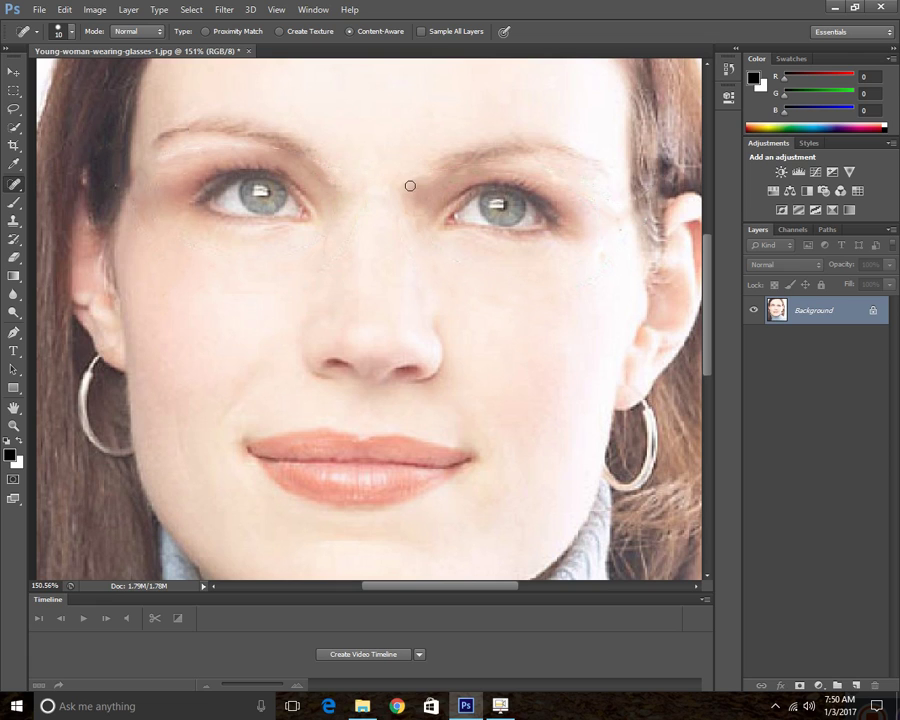
scroll(430, 194, down, 4)
scroll(394, 200, up, 2)
scroll(362, 231, up, 3)
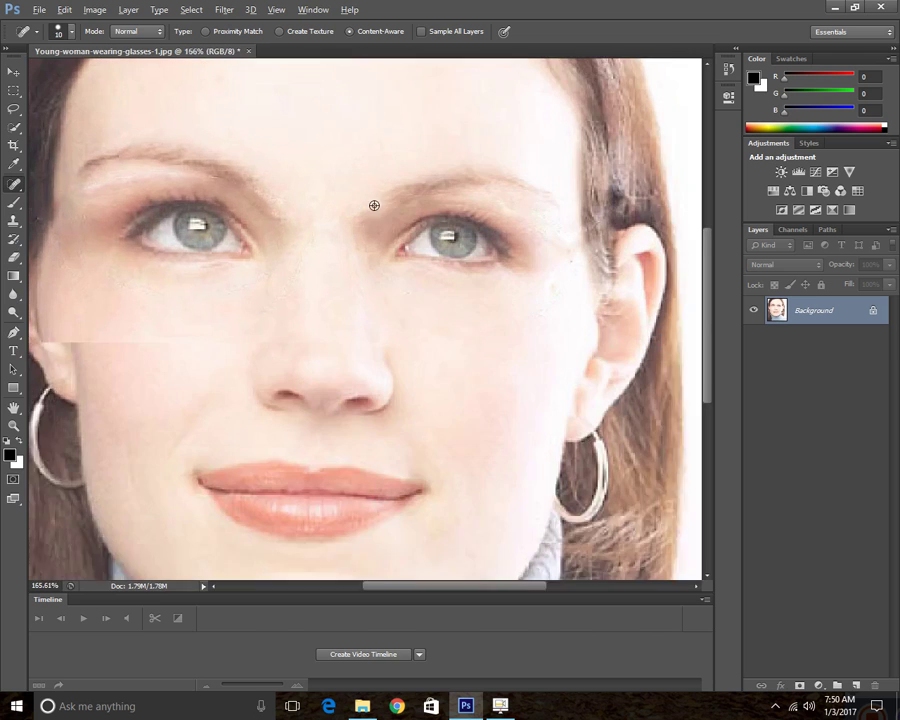
mouse_move(402, 191)
mouse_down()
mouse_move(374, 212)
mouse_move(377, 243)
mouse_up()
drag(237, 181, 292, 213)
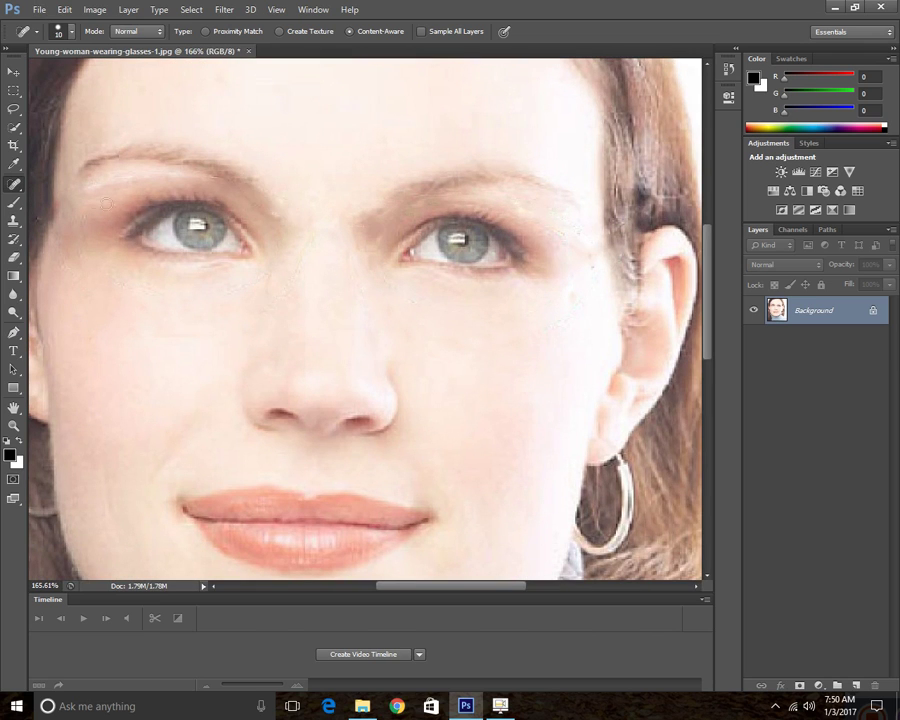
Step: Zoom out to about 85% to view the entire retouched portrait
scroll(254, 229, down, 2)
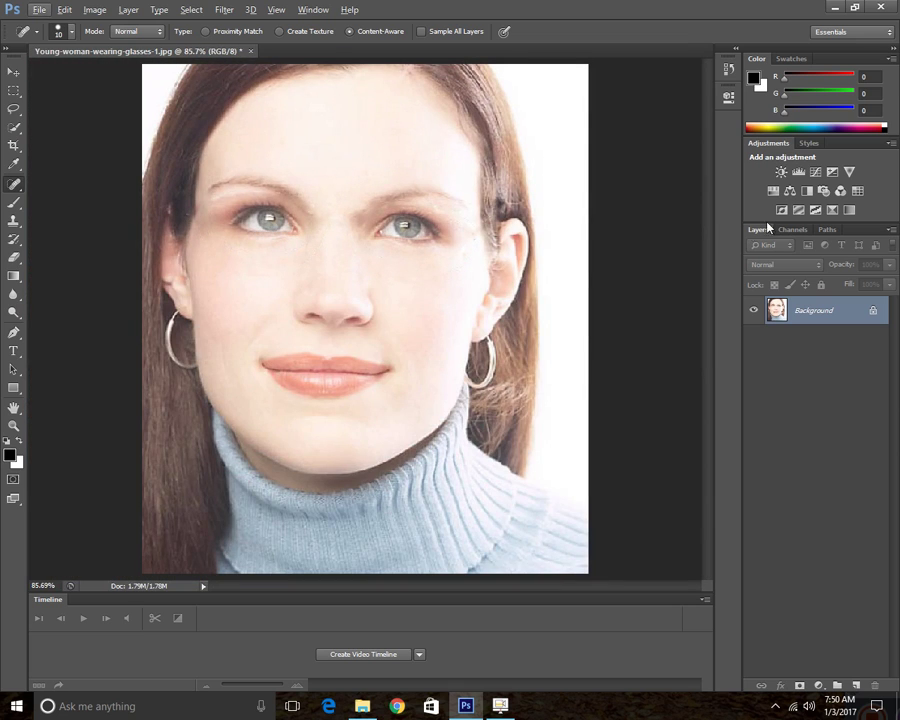